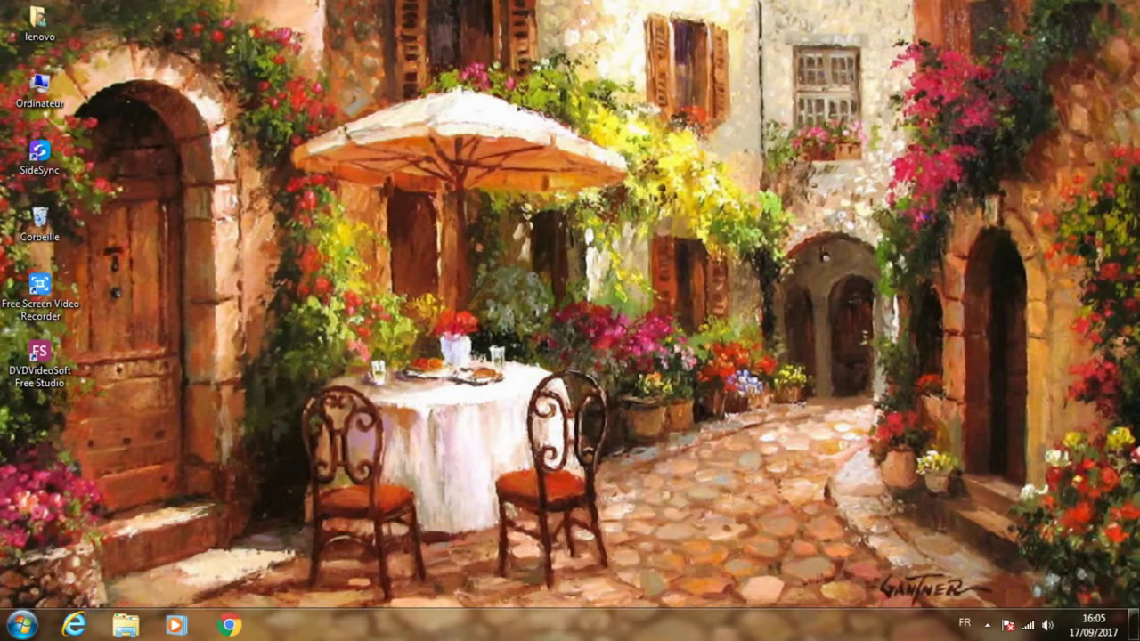
- Open disk management for this computer and widen the area showing the volumes and Disque 0
right_click(52, 84)
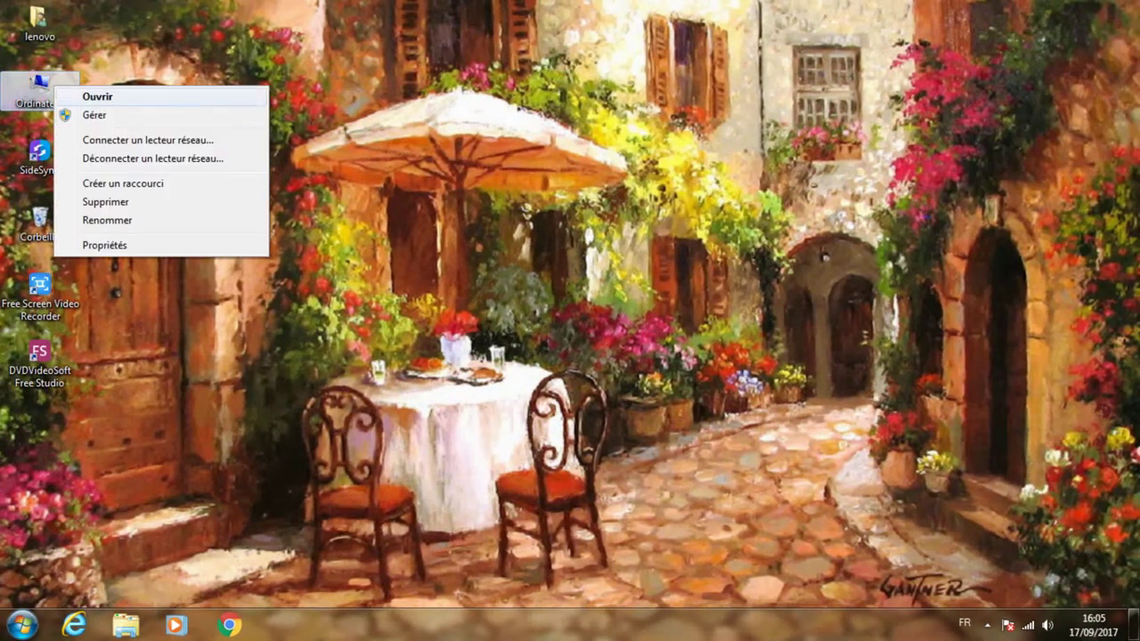
click(89, 113)
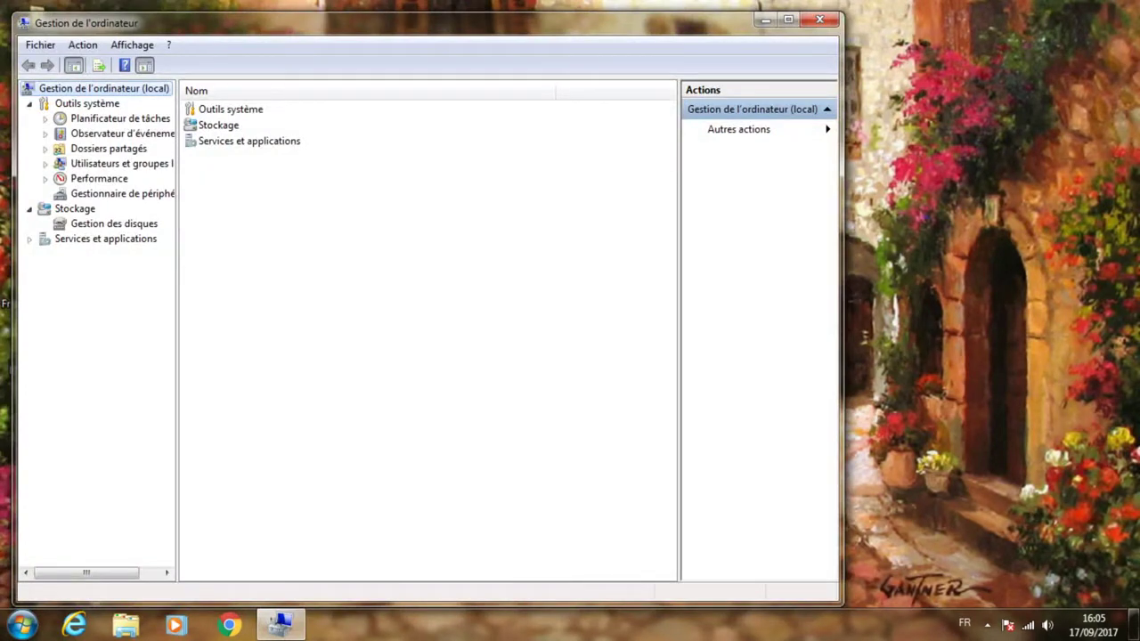
click(114, 223)
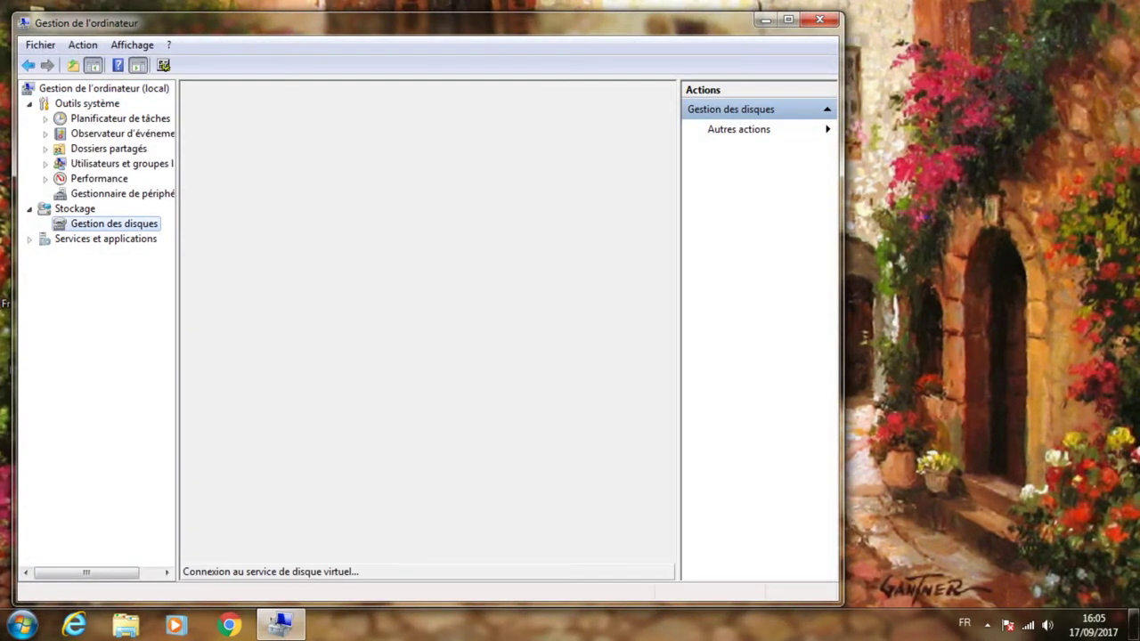
drag(374, 22, 470, 19)
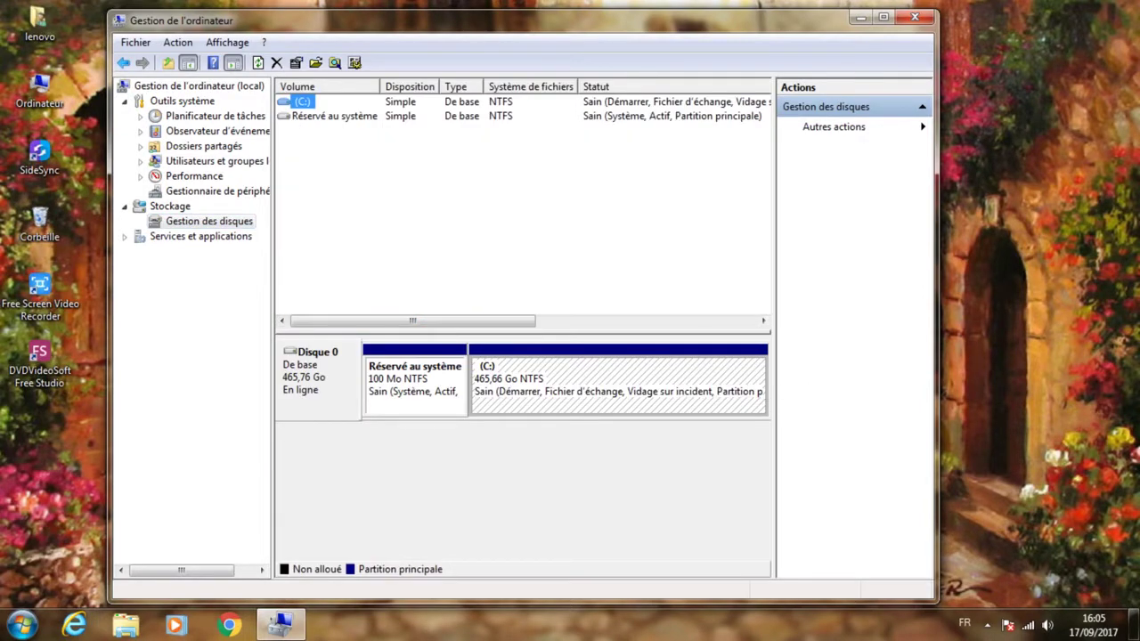
drag(774, 268, 849, 267)
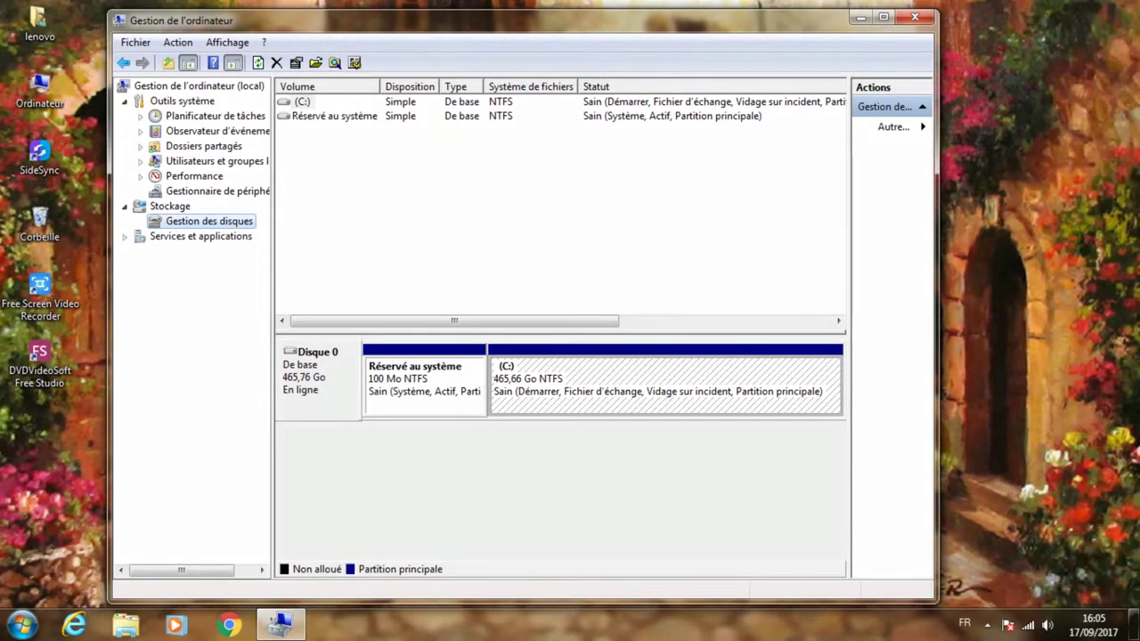
- Shrink the C: volume by 63559 MB to free up unallocated space
key(shift+F10)
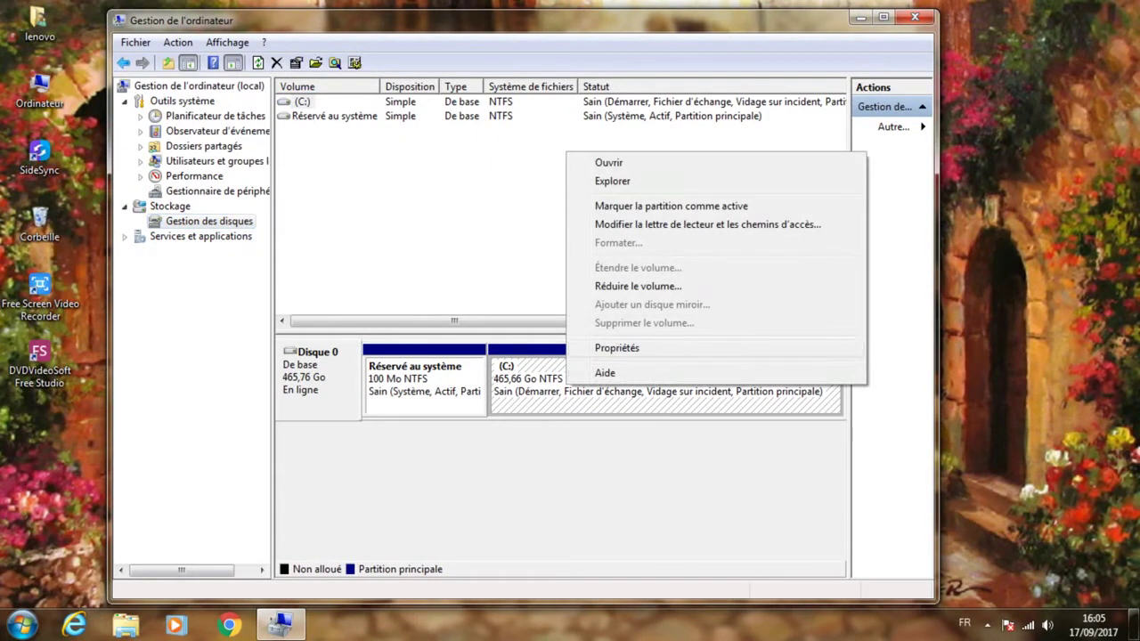
key(Return)
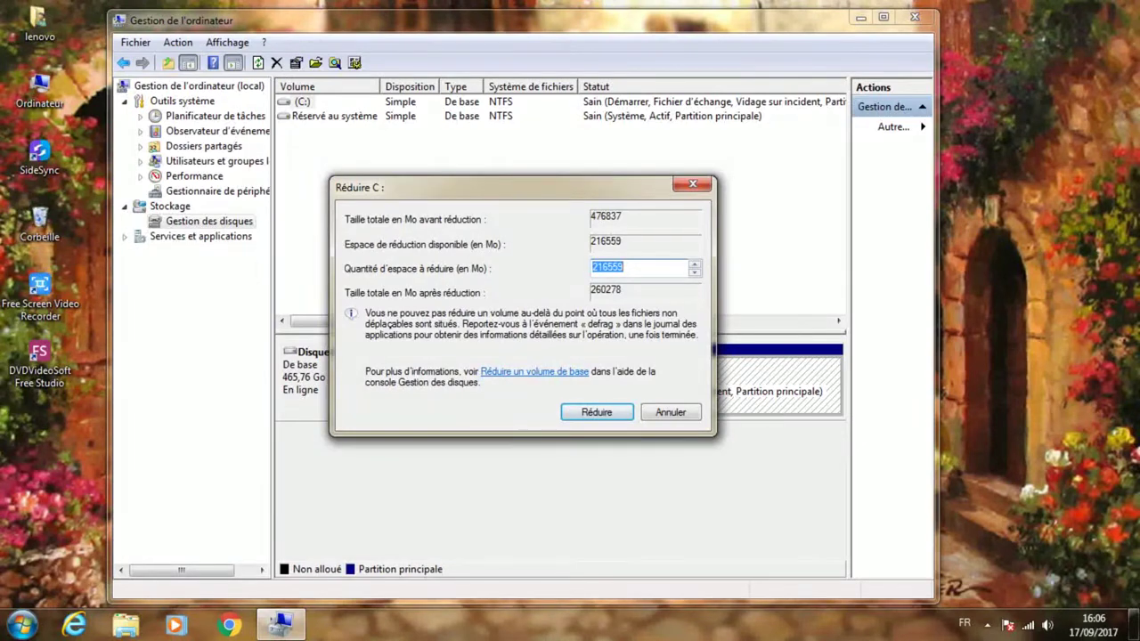
click(599, 267)
key(shift+Left)
key(shift+Left)
key(shift+Left)
text(60)
key(BackSpace)
text(3)
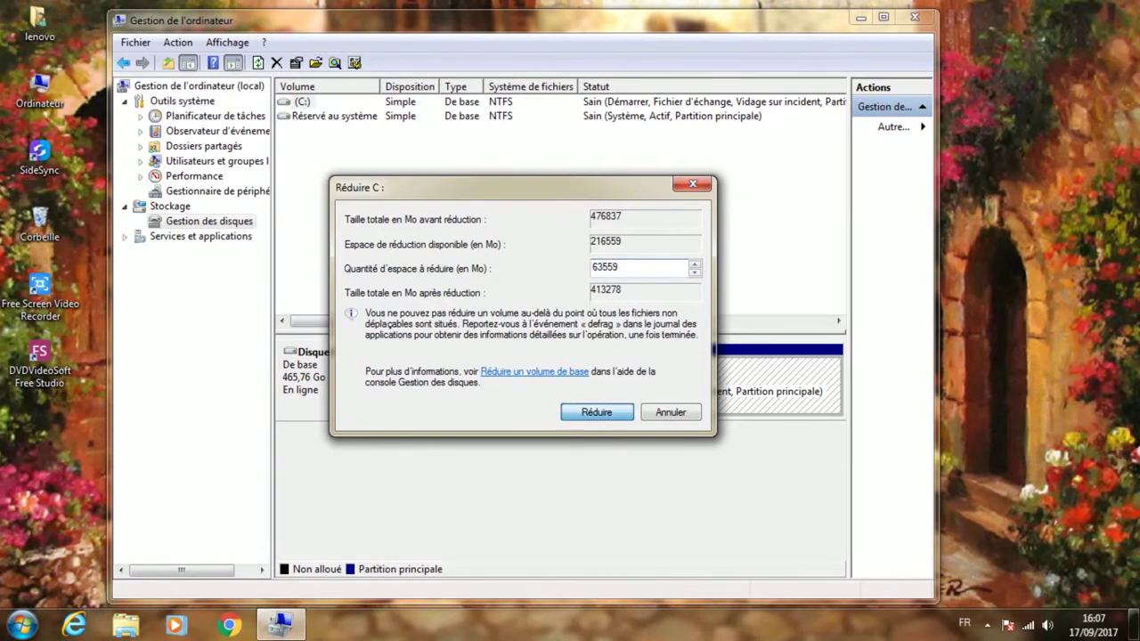
key(Return)
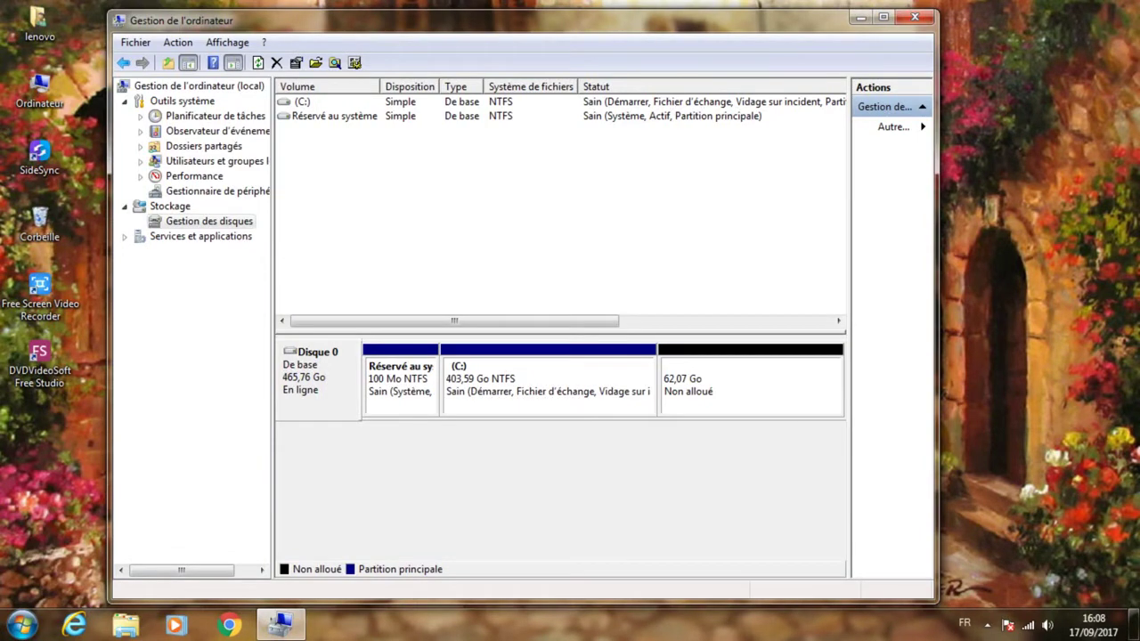
- Set up a new simple volume in the unallocated space at its full 63559 MB and assign it drive letter U
right_click(729, 379)
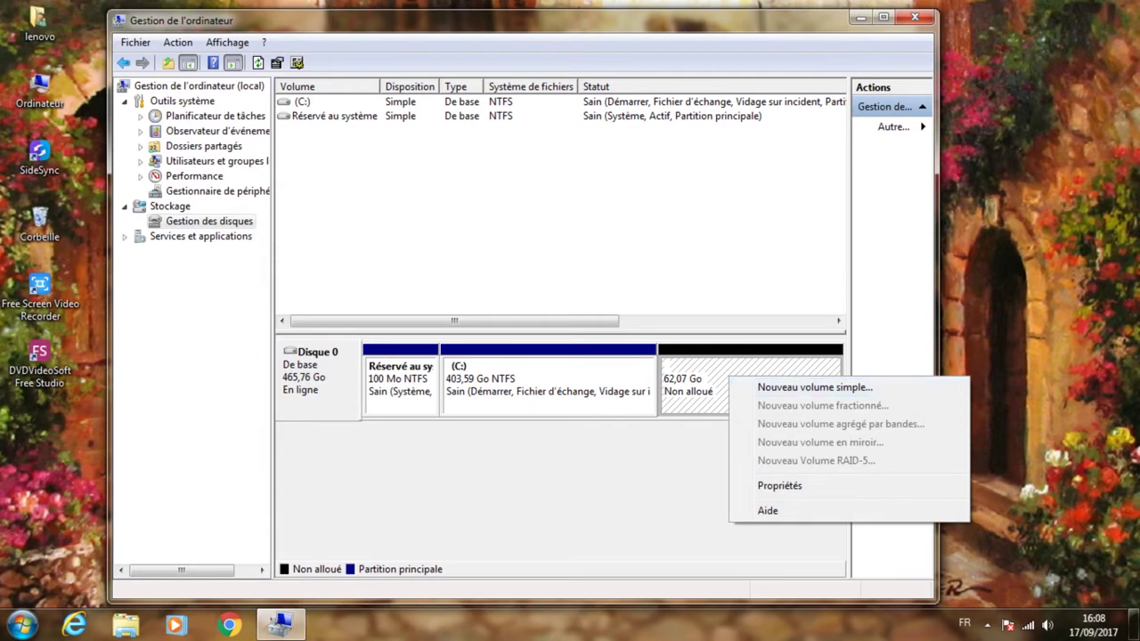
key(Return)
right_click(723, 384)
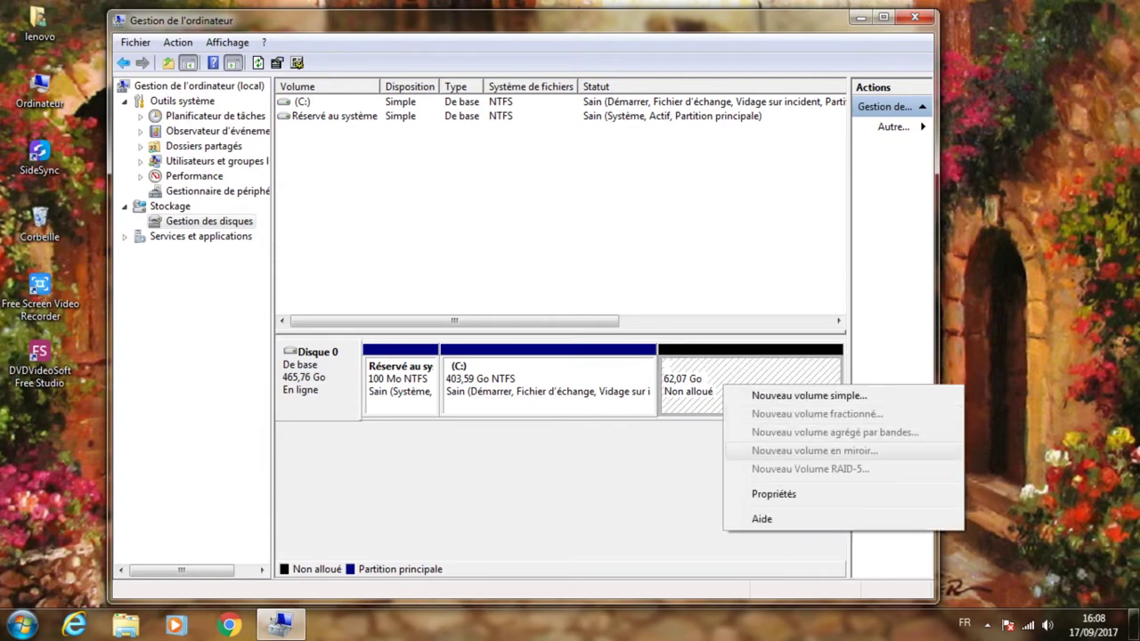
key(Down)
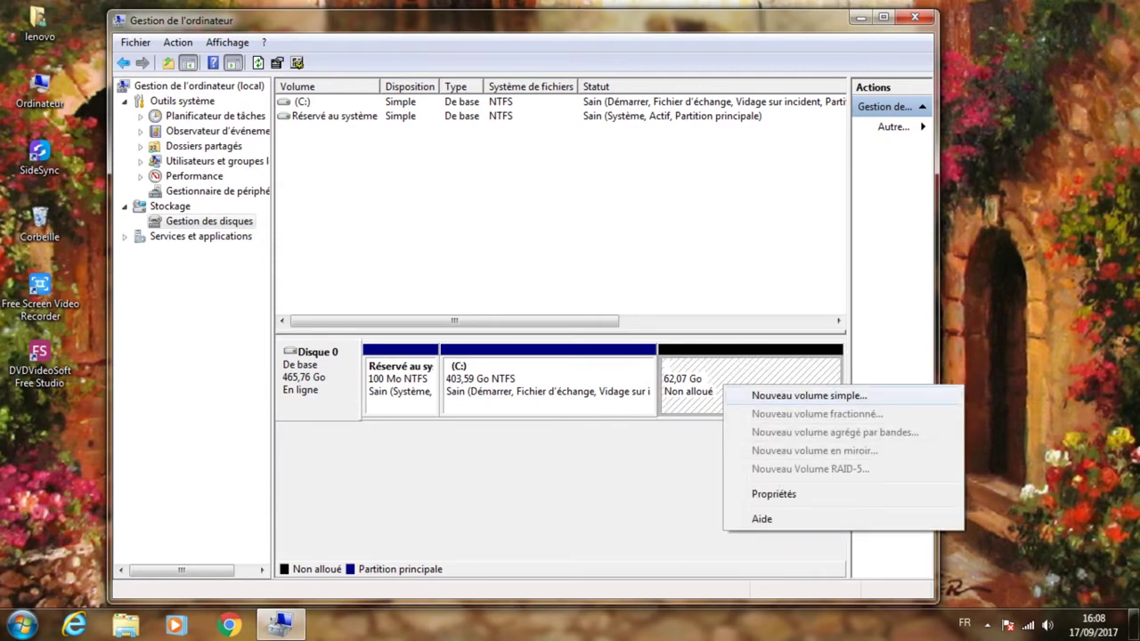
key(Return)
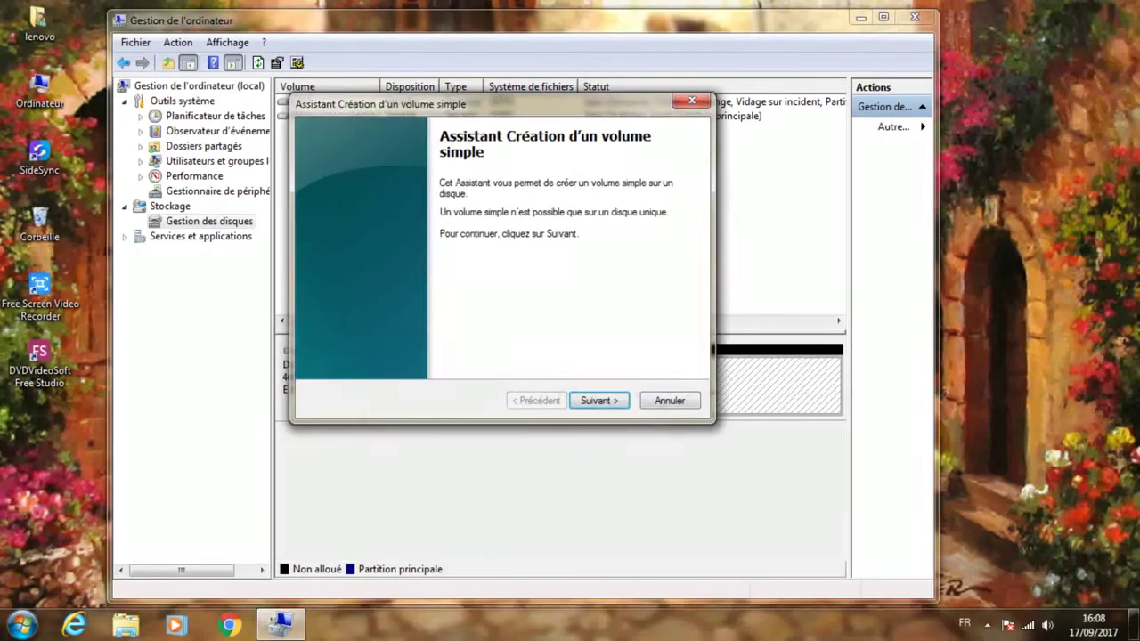
key(Return)
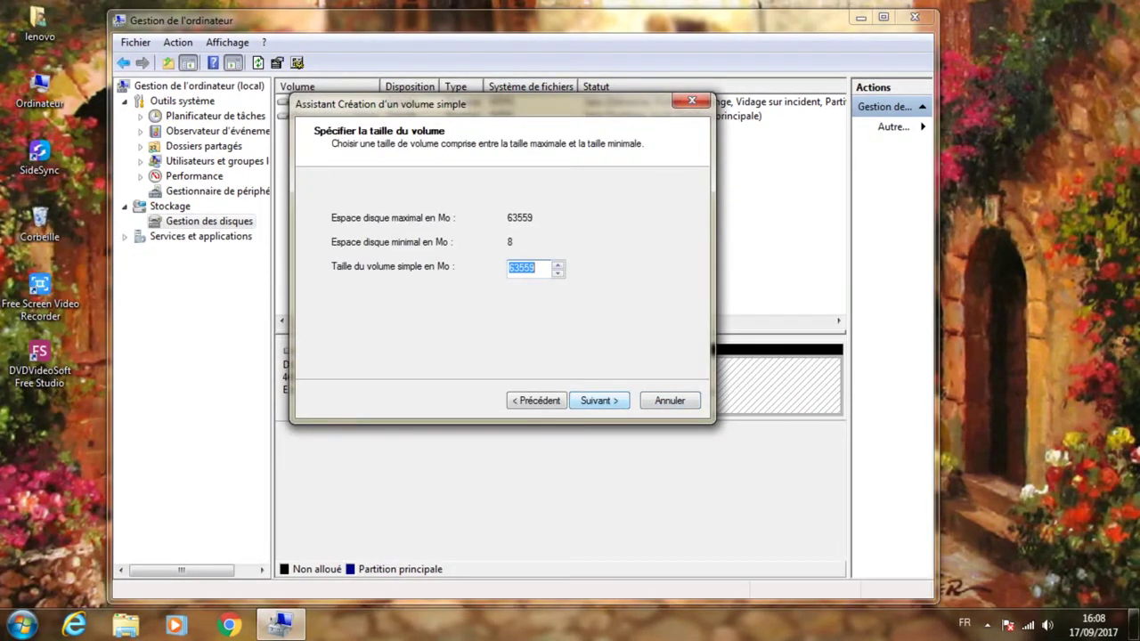
key(Return)
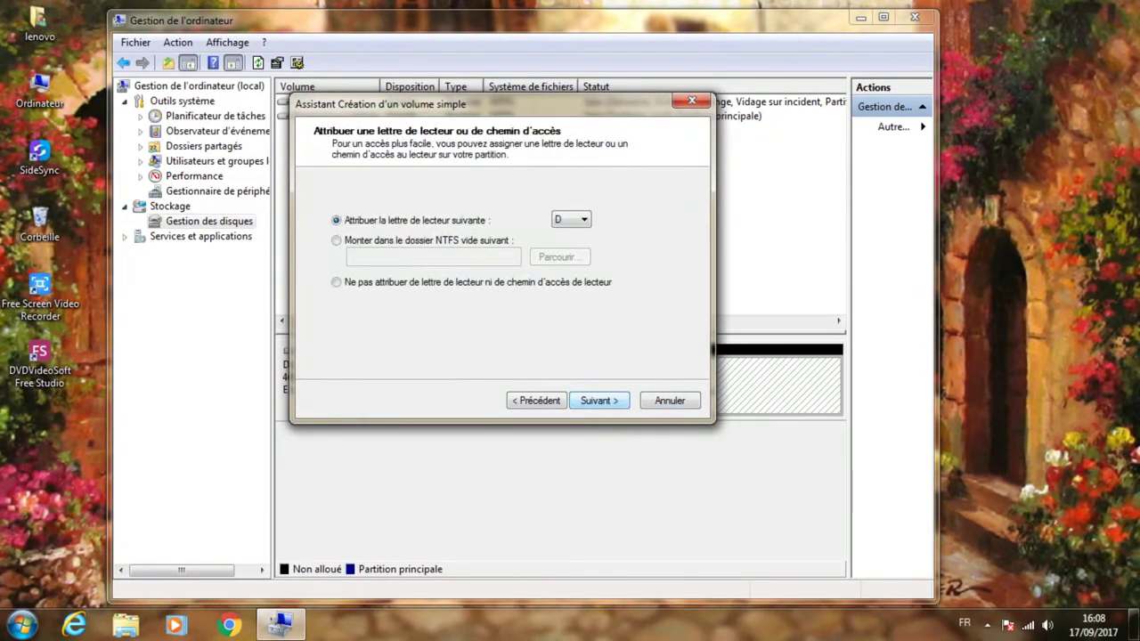
click(584, 220)
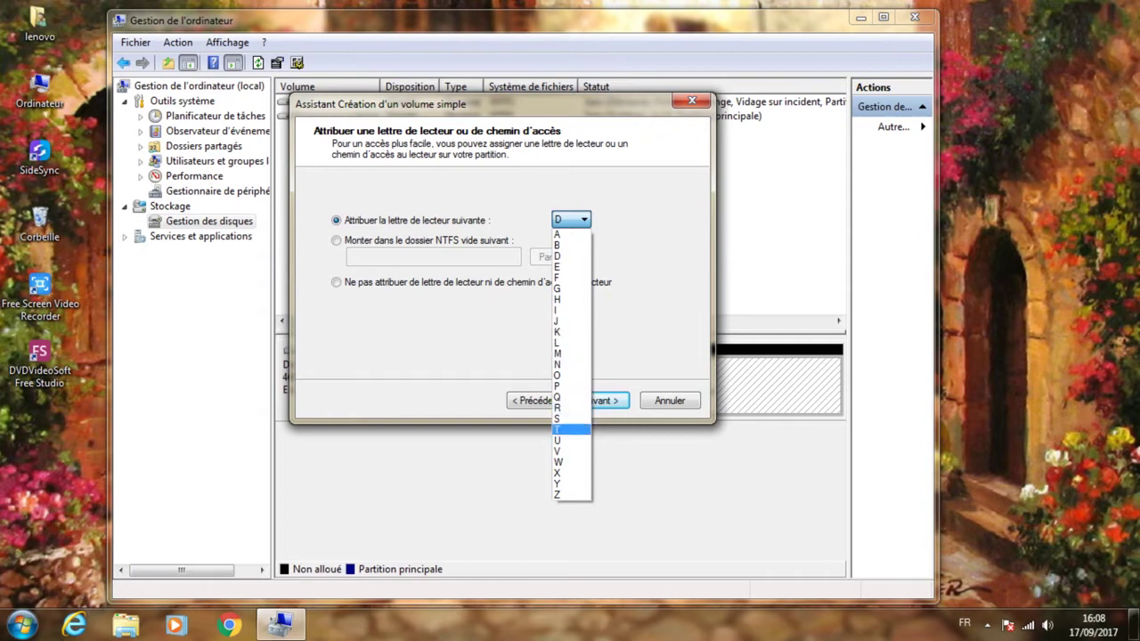
click(570, 440)
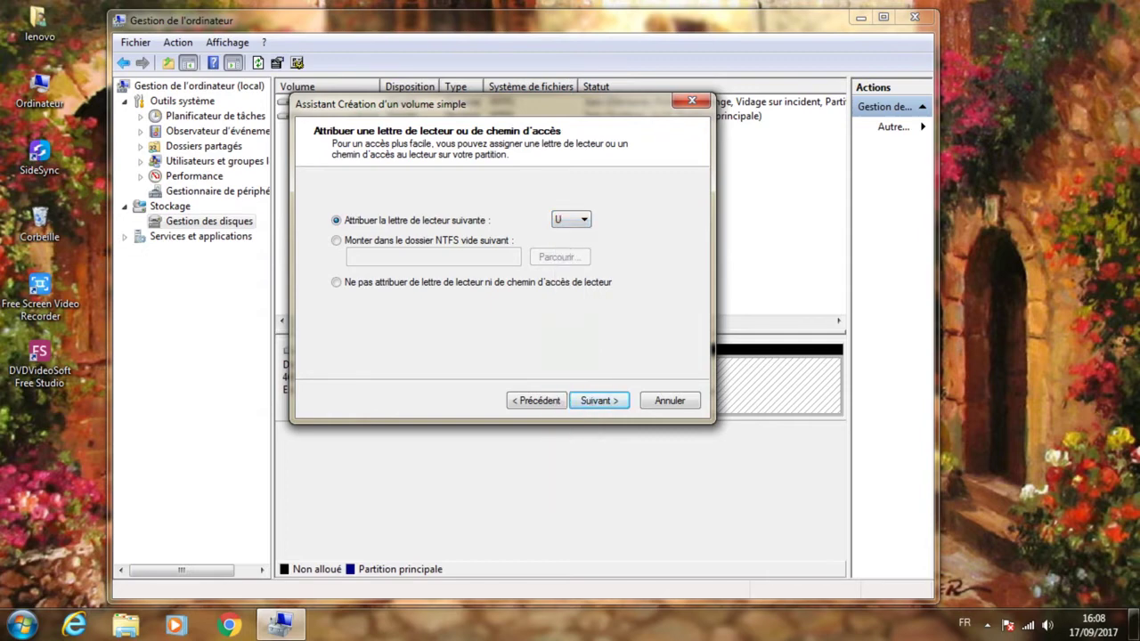
key(Return)
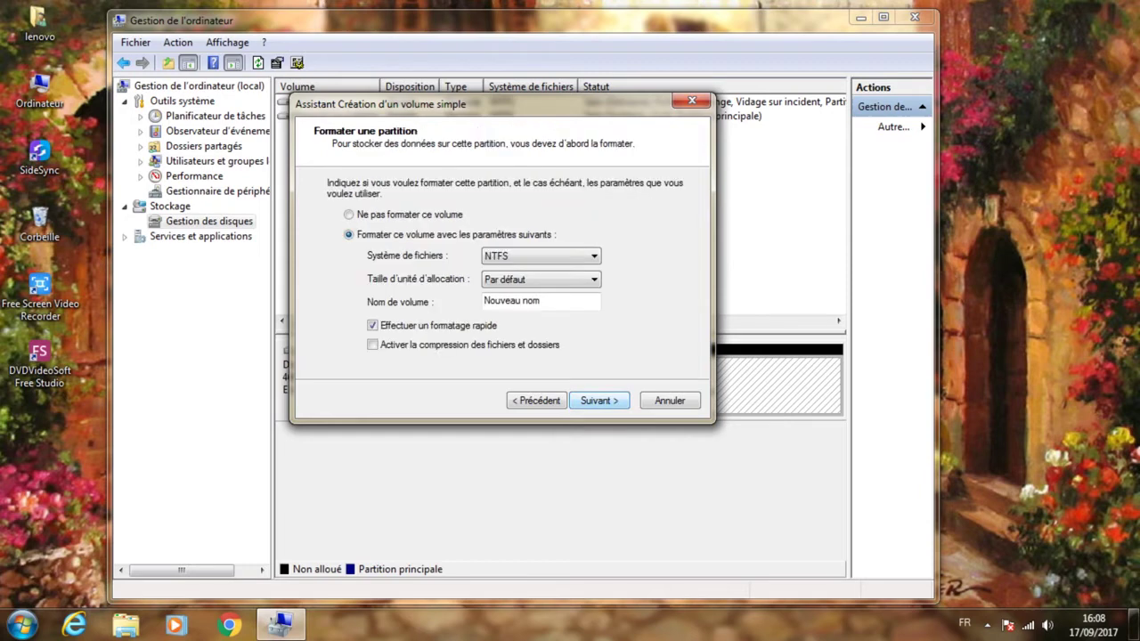
- Name the new volume Ubuntu, keep NTFS with quick formatting, and finish creating it
key(Tab)
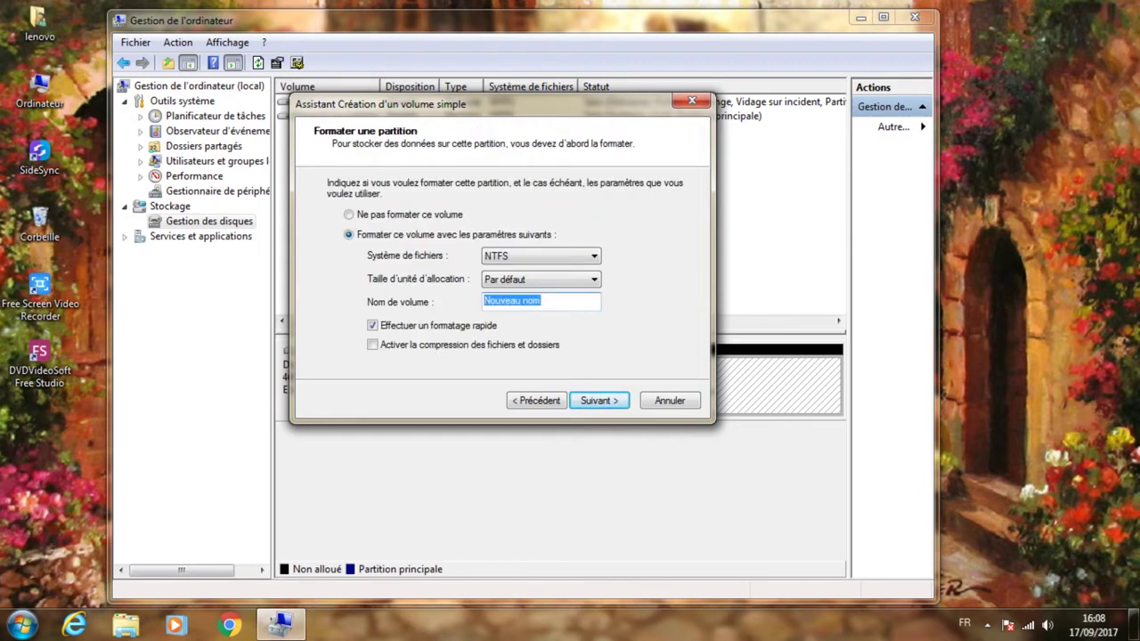
text(Ubuntu)
key(Return)
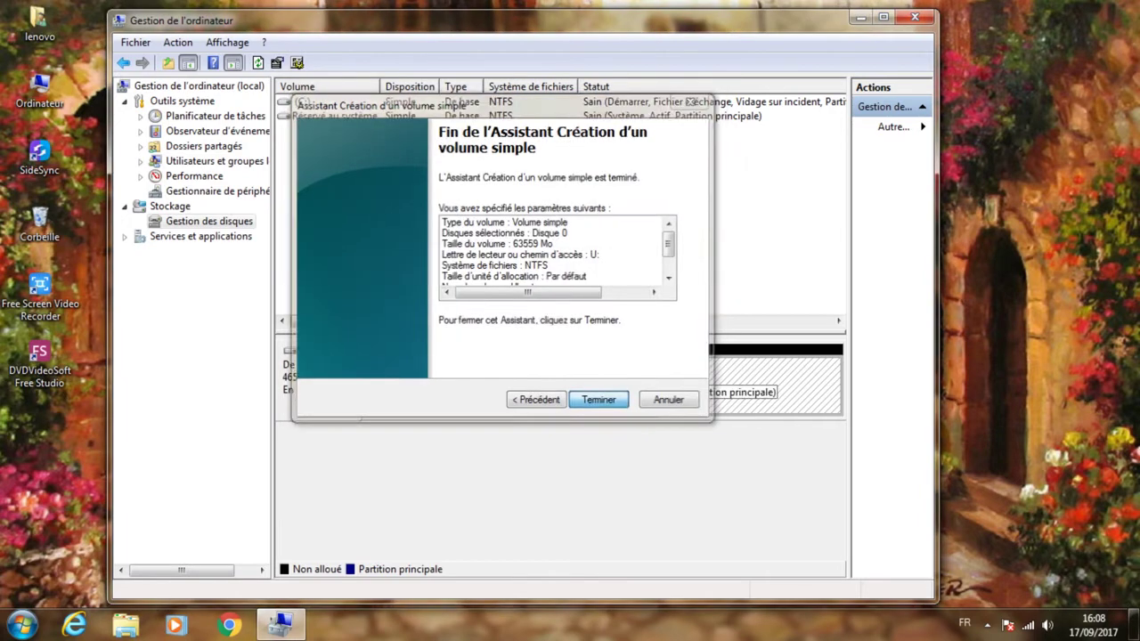
key(Return)
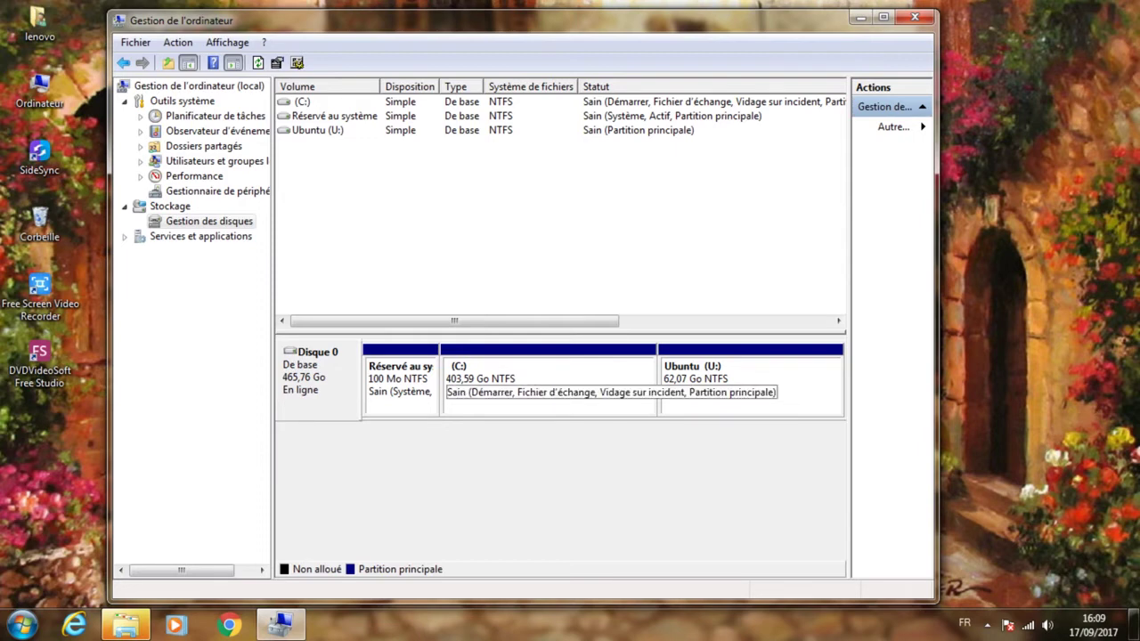
- Shrink the C: volume again, this time by 86000 MB
right_click(611, 371)
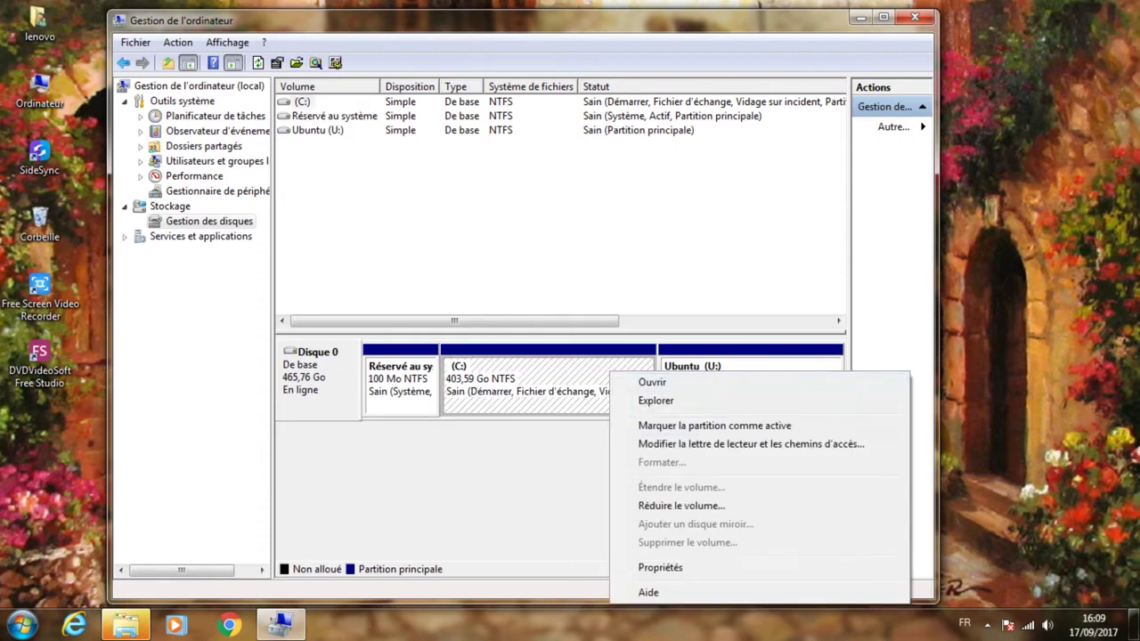
key(Escape)
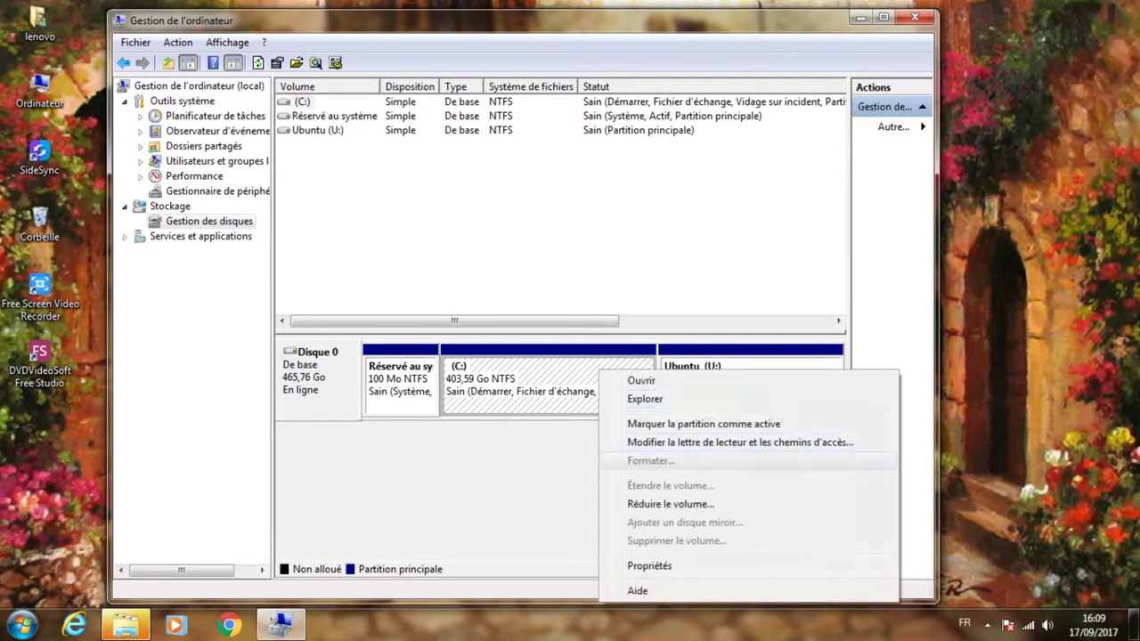
click(669, 504)
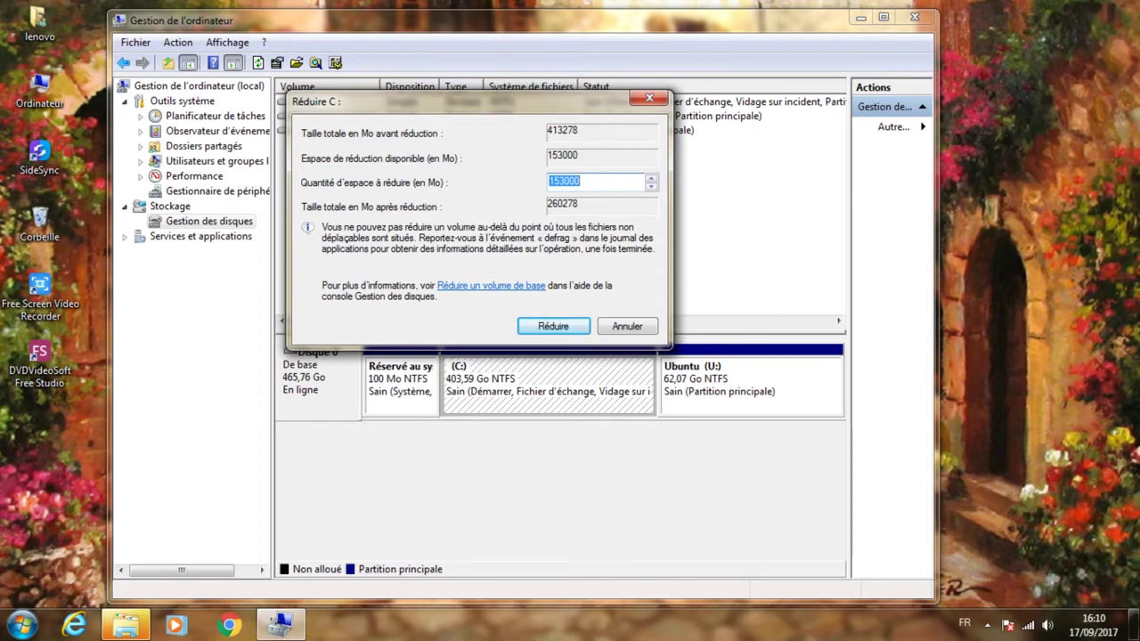
click(565, 181)
drag(481, 102, 482, 219)
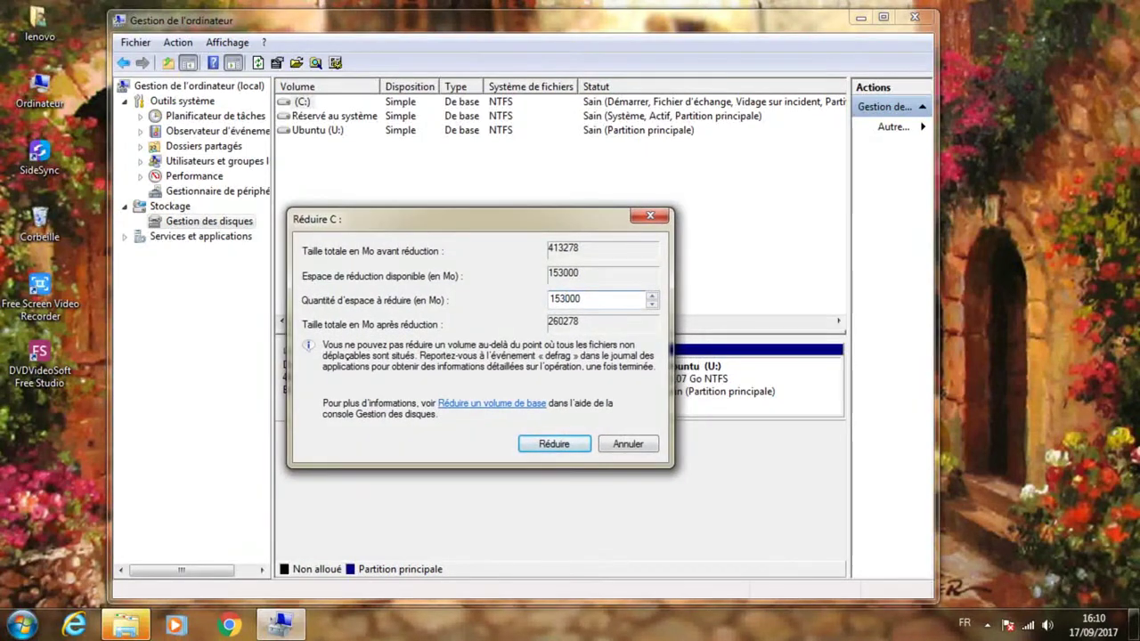
drag(565, 300, 550, 299)
text(86)
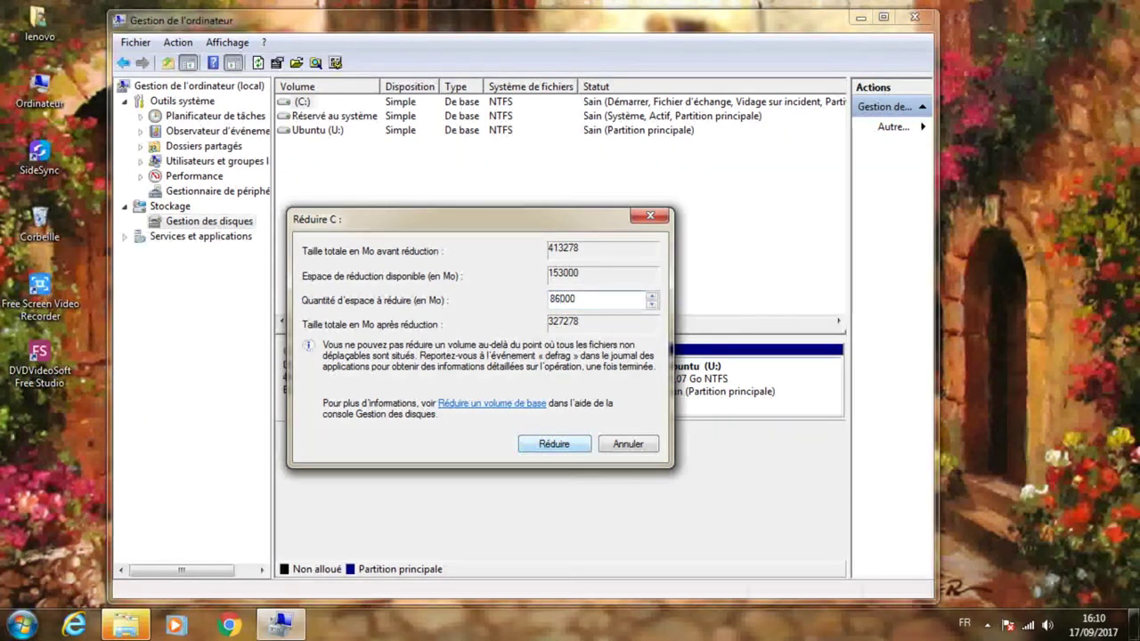
drag(401, 219, 375, 72)
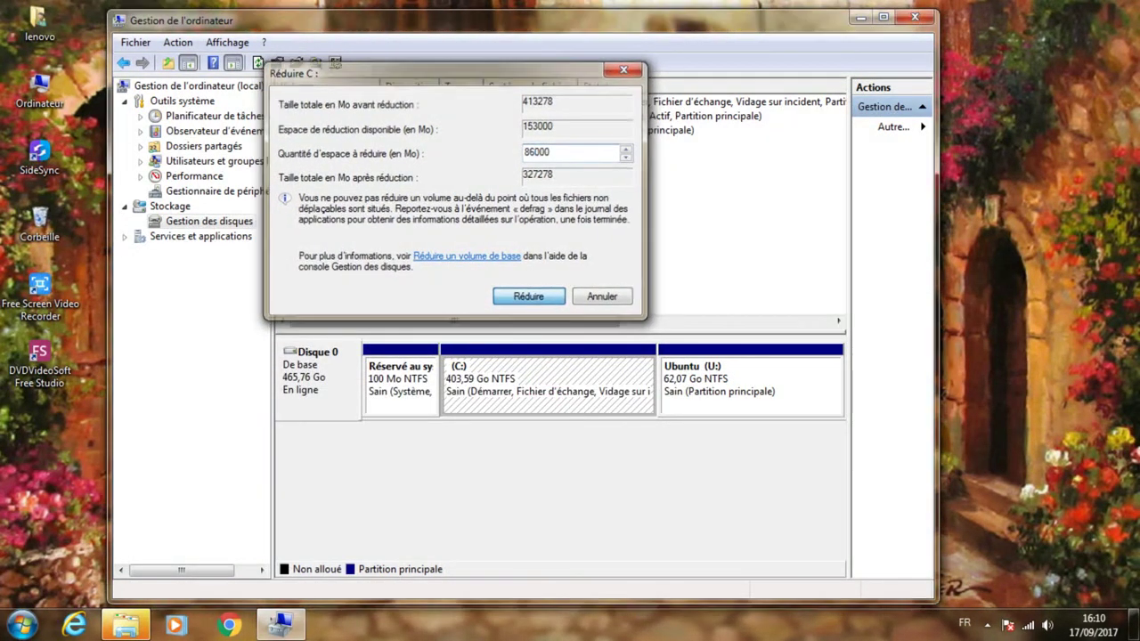
key(Return)
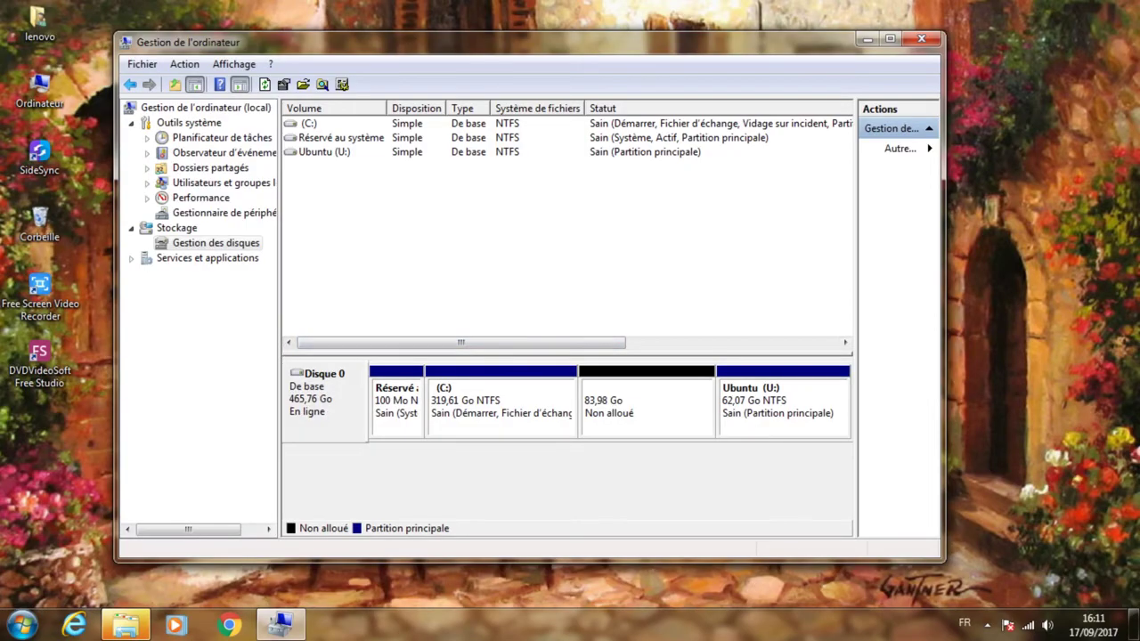
- Set up a simple volume in the unallocated space after C: at its full 85999 MB and assign it drive letter S
right_click(648, 397)
click(734, 406)
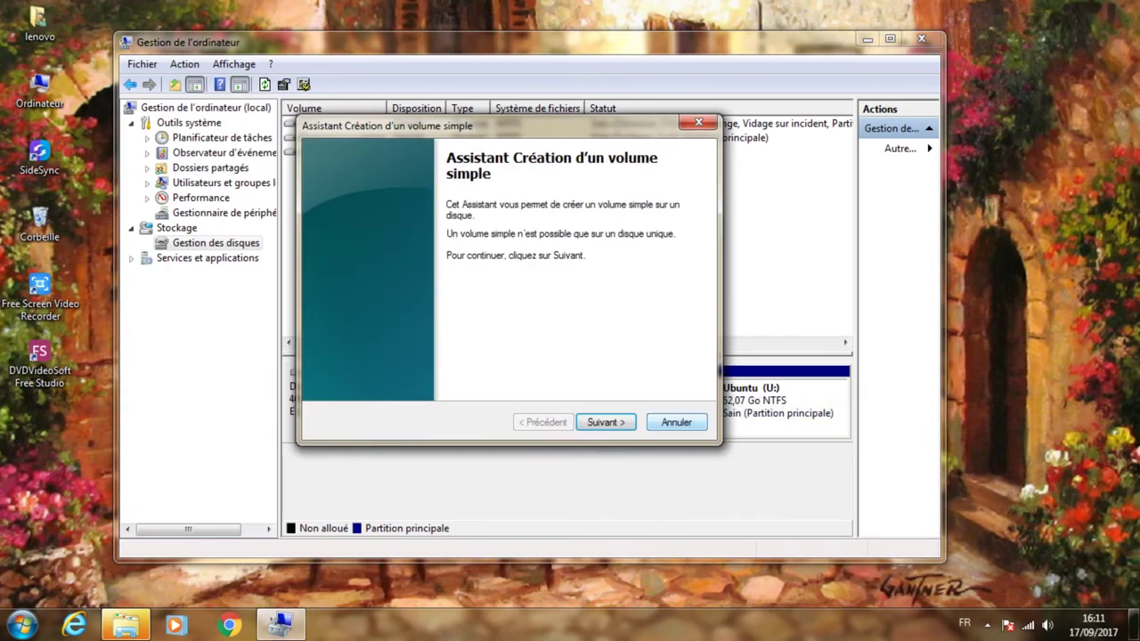
key(Return)
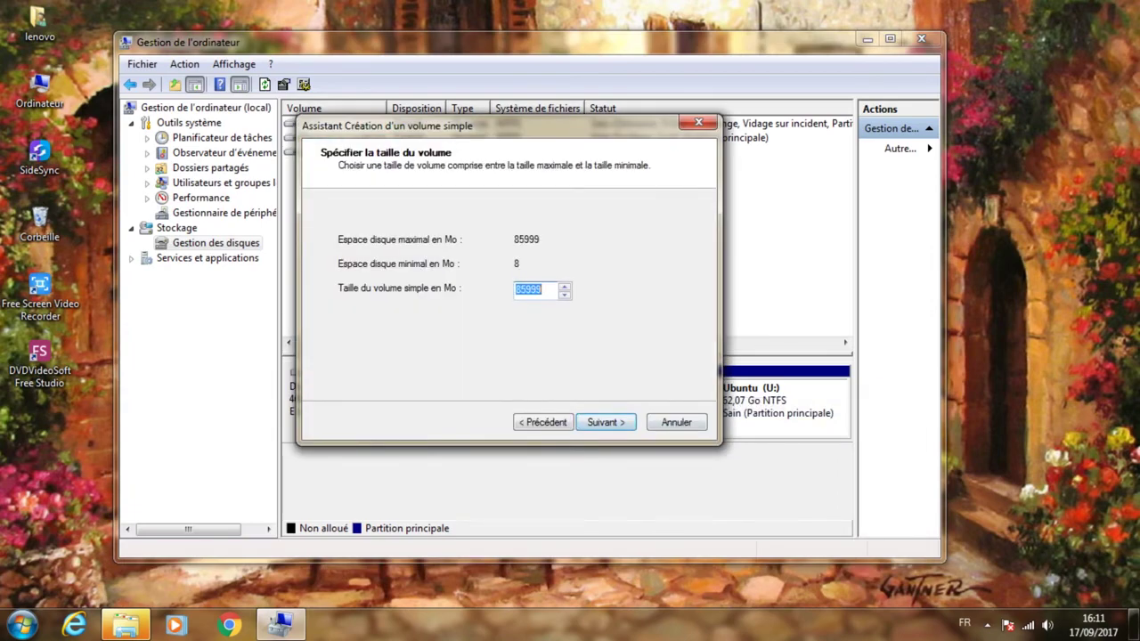
key(Return)
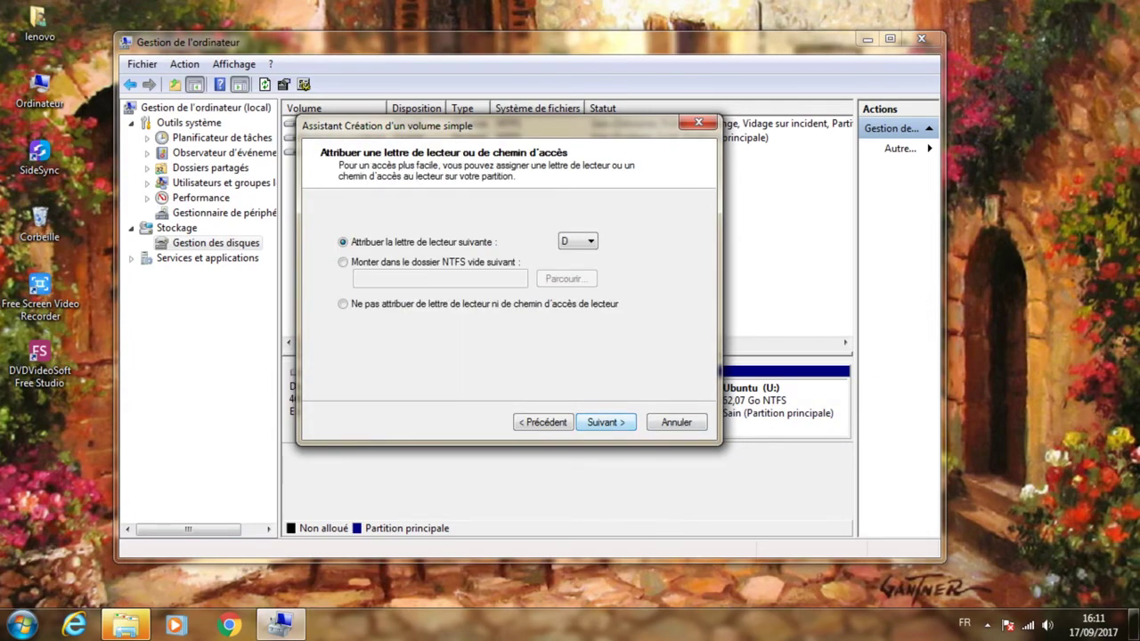
key(alt+Down)
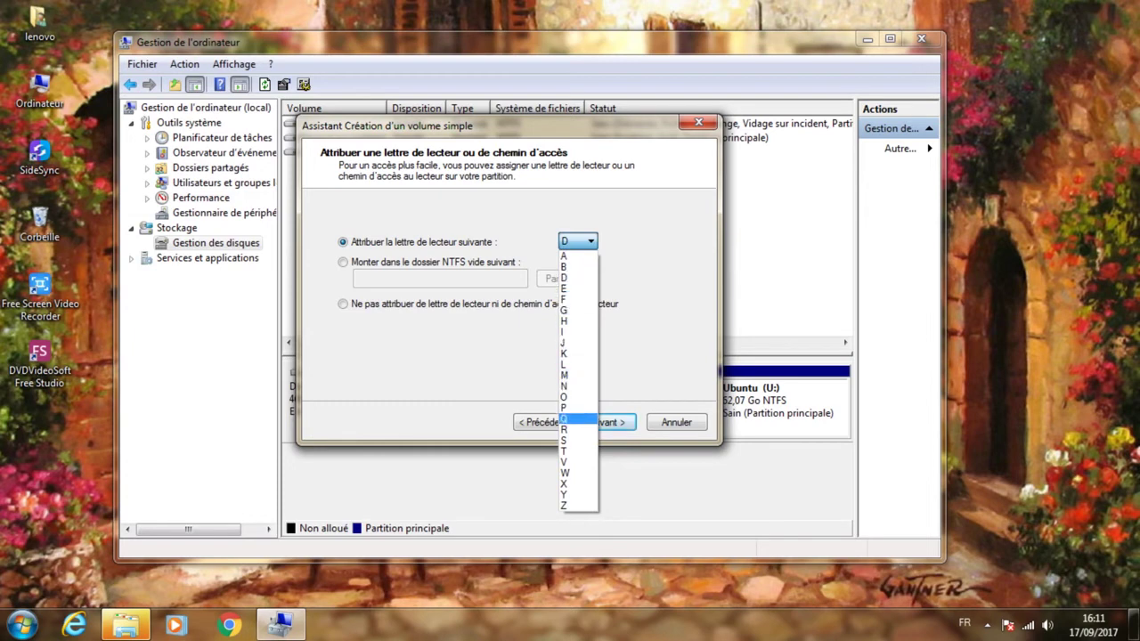
key(Return)
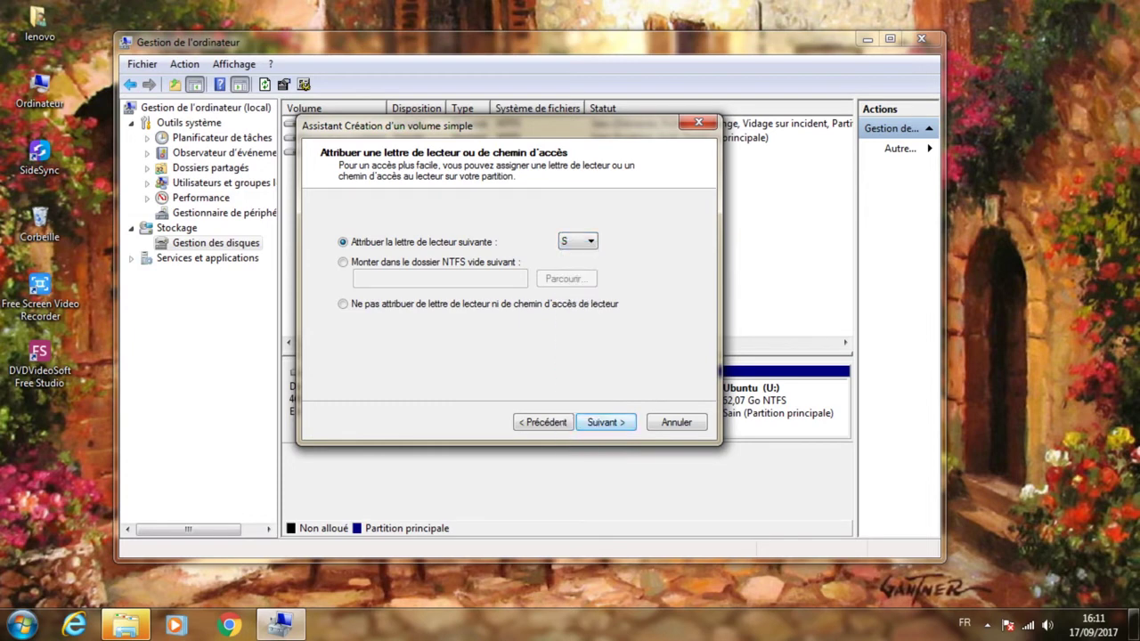
key(Return)
- Name the new S: volume Stock, keep NTFS with quick formatting, and finish creating it
key(Tab)
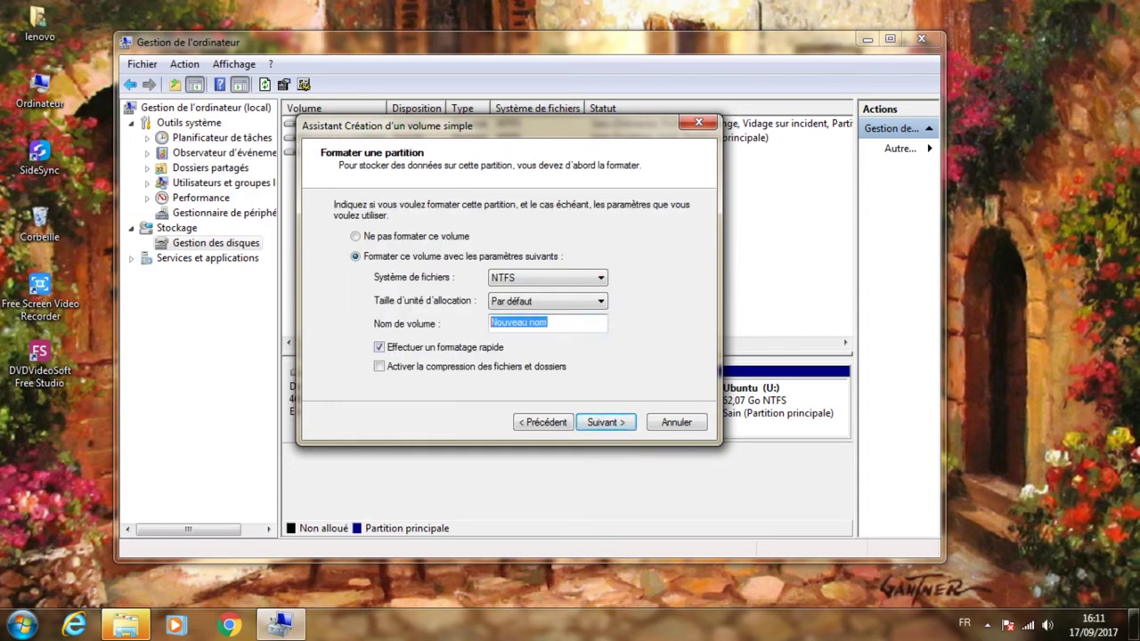
text(Stock)
key(Return)
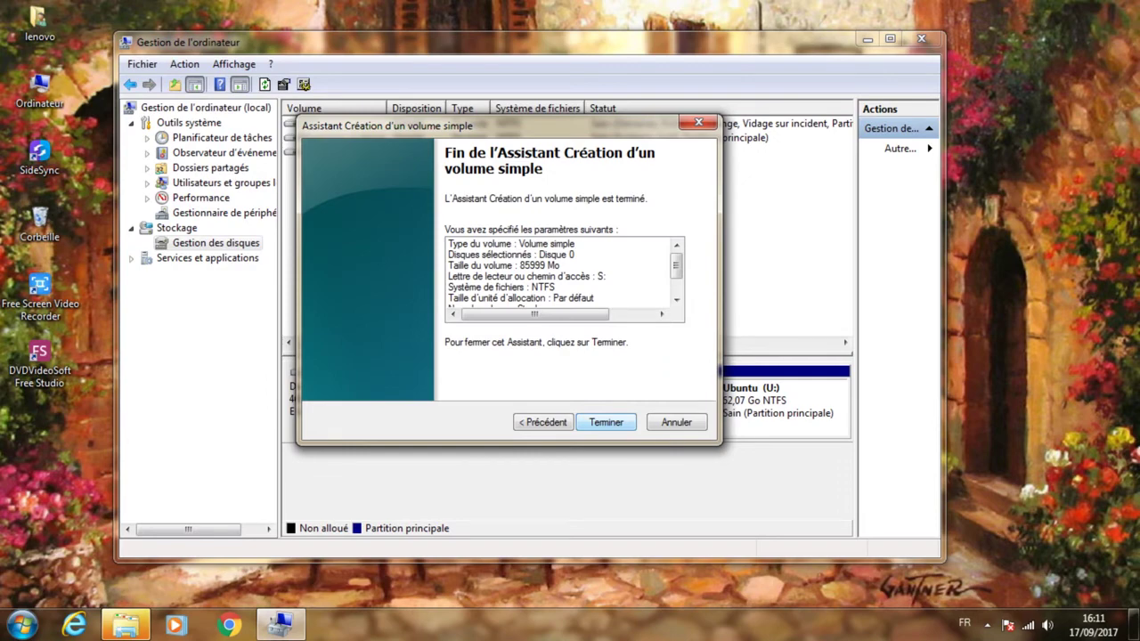
key(Return)
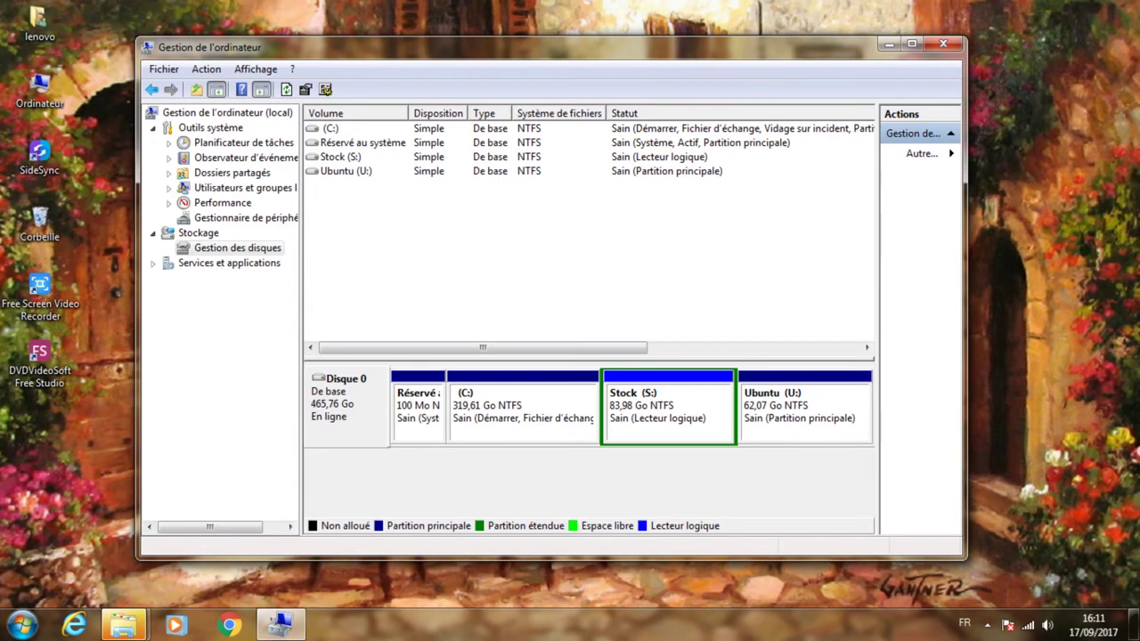
- Open the computer's drive overview in Windows Explorer, look inside the Stock (S:) drive, then return to the overview and select Ubuntu (U:)
drag(534, 47, 623, 46)
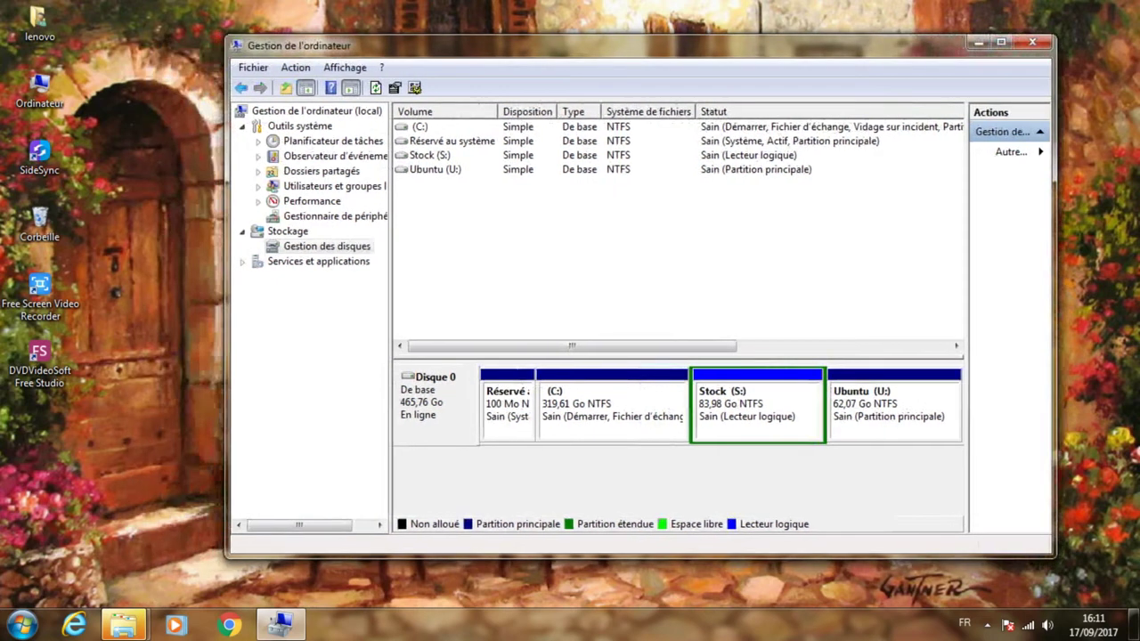
double_click(39, 89)
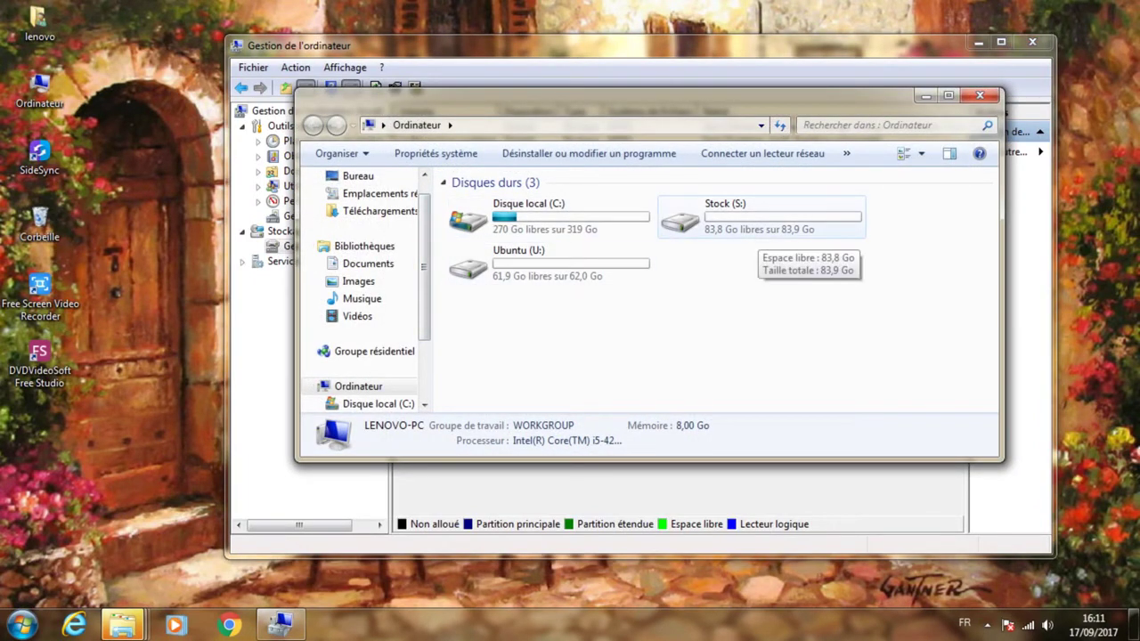
double_click(757, 234)
right_click(633, 254)
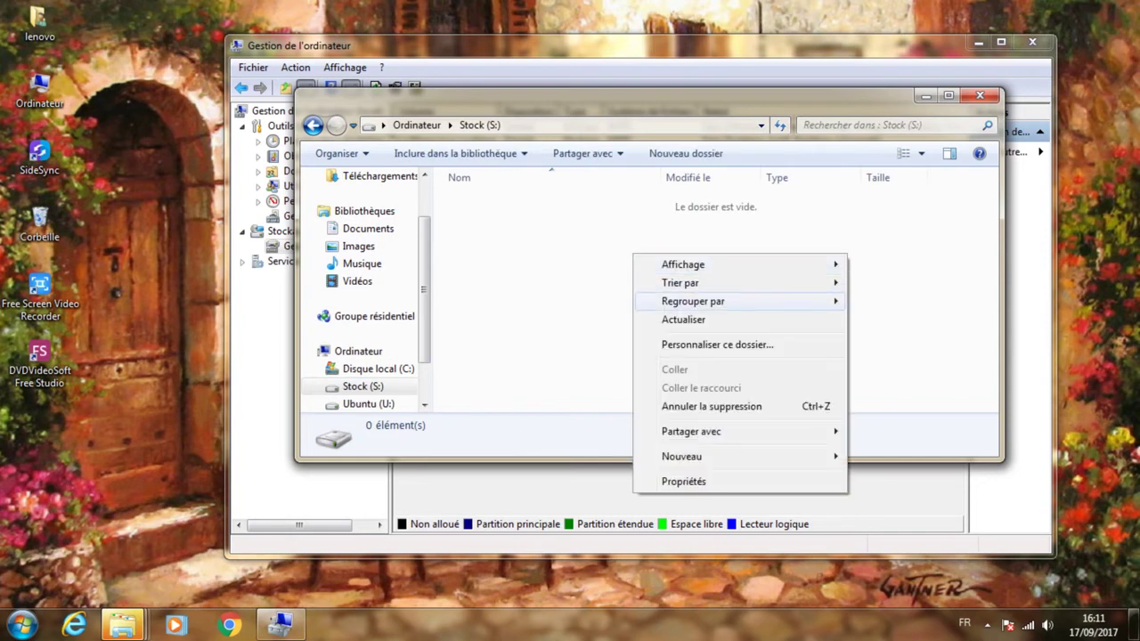
click(566, 312)
key(alt+Left)
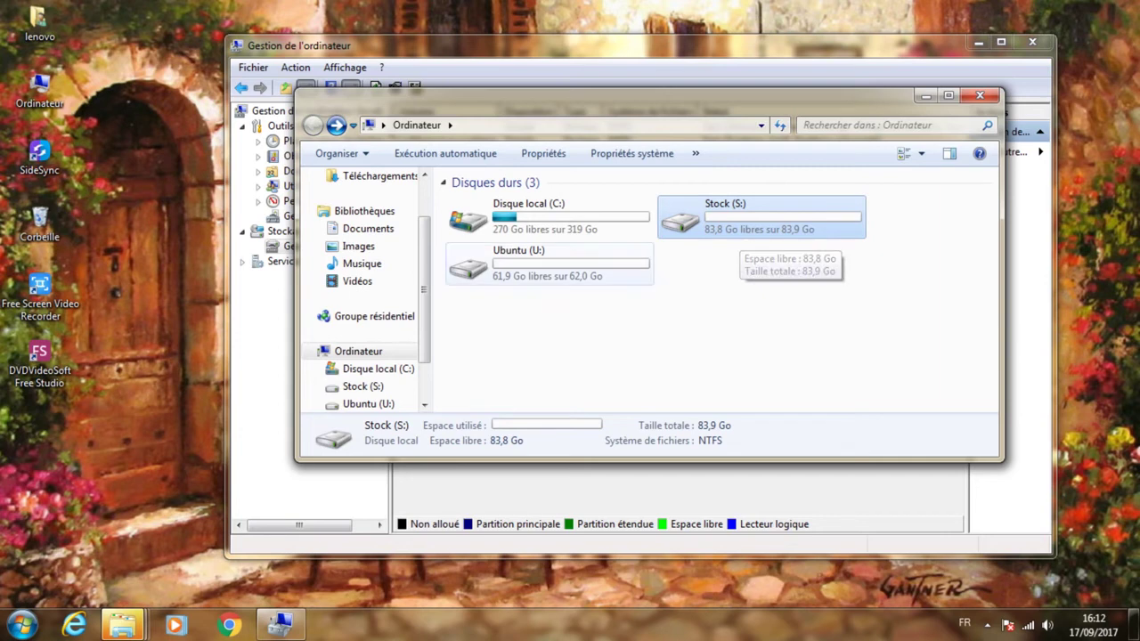
click(535, 267)
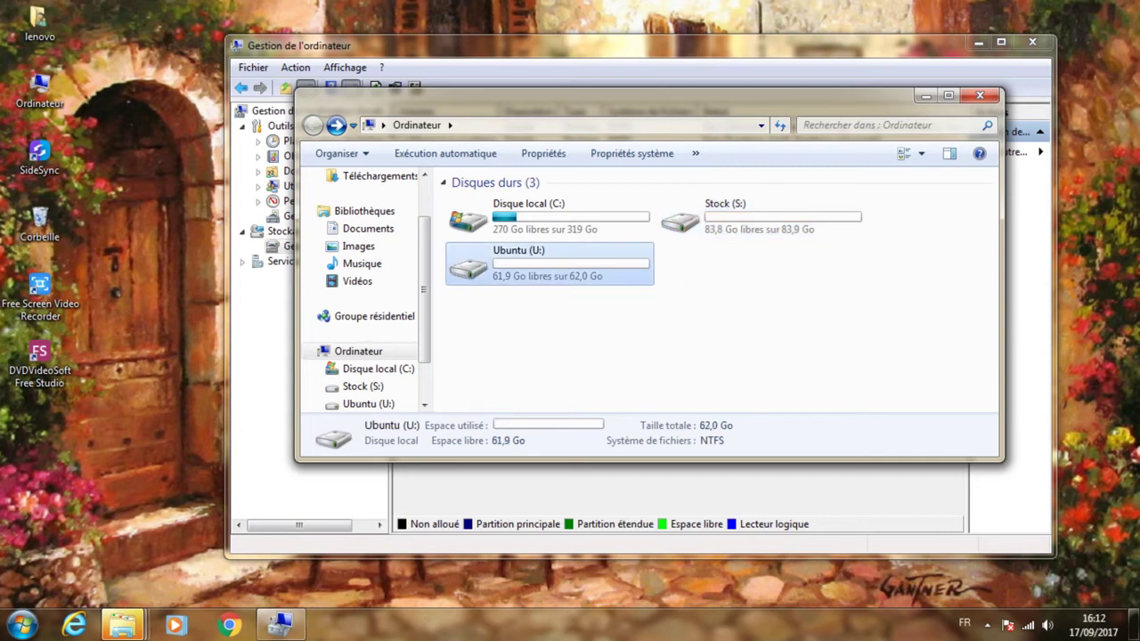